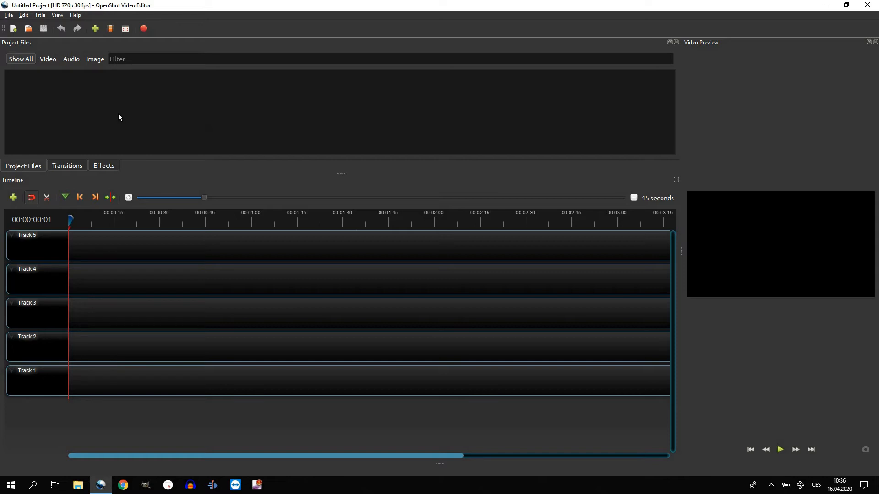
Import scienceofbeinggreat_04_wattles.mp3 from the kniha folder of projekt03 within the desktop Youtube folder
left_click(97, 30)
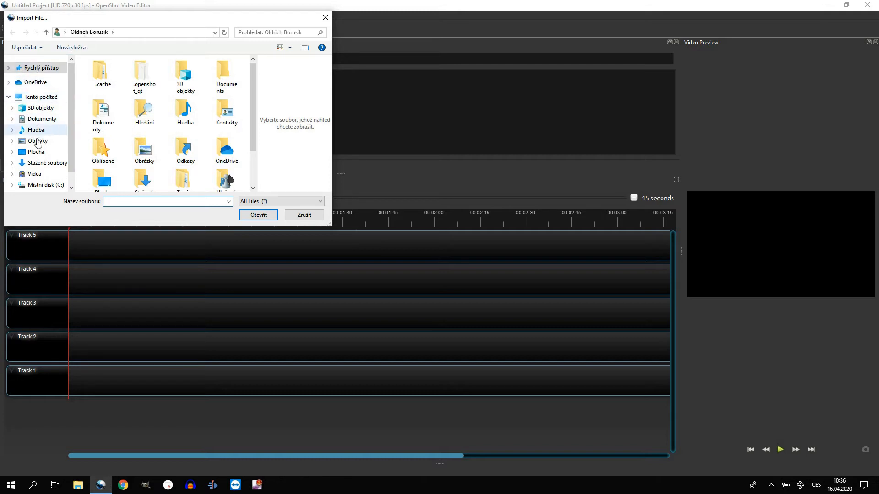
left_click(35, 152)
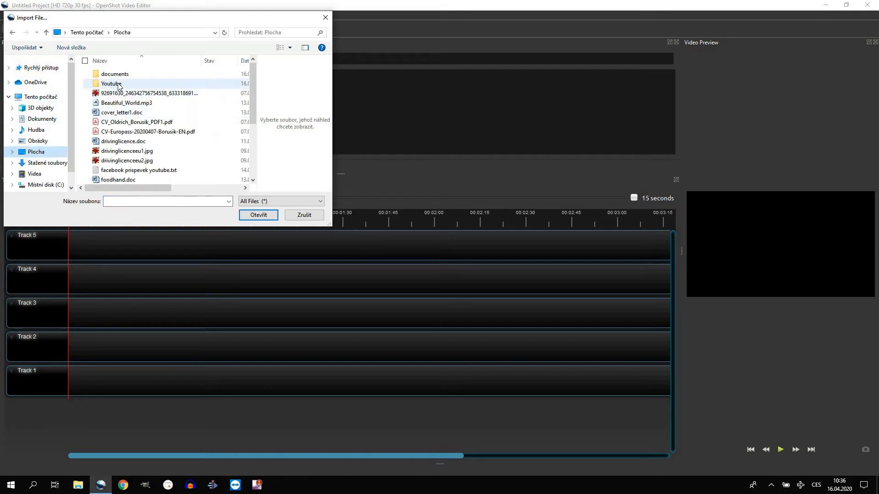
double_click(118, 84)
left_click(121, 74)
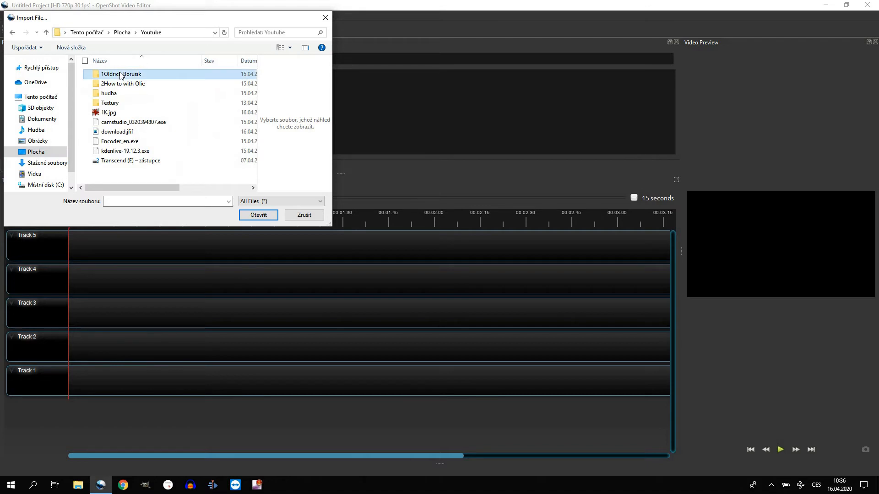
double_click(121, 75)
double_click(147, 93)
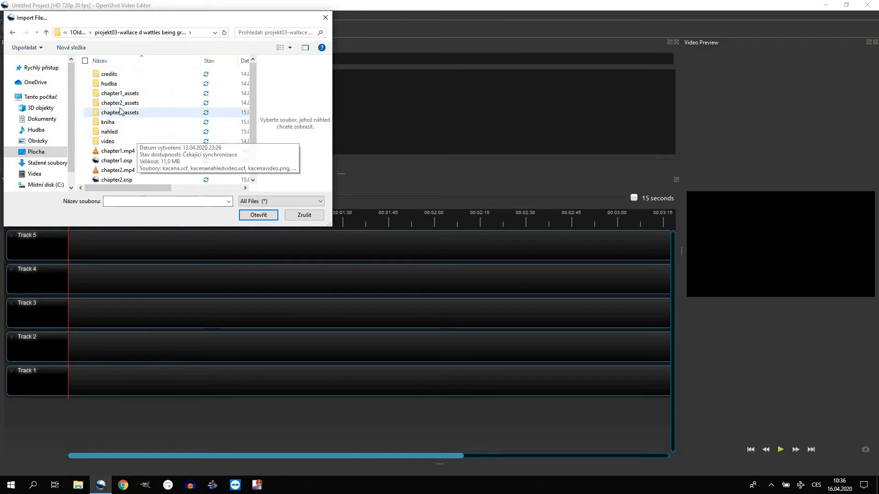
double_click(114, 122)
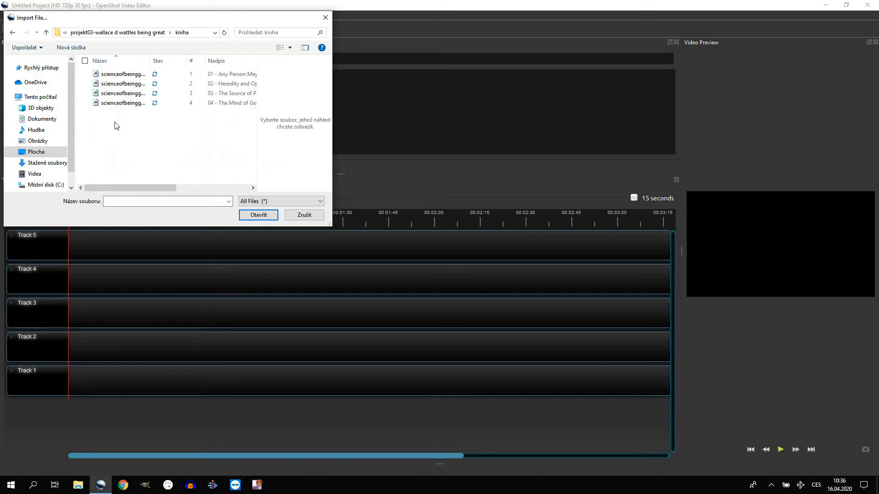
double_click(123, 103)
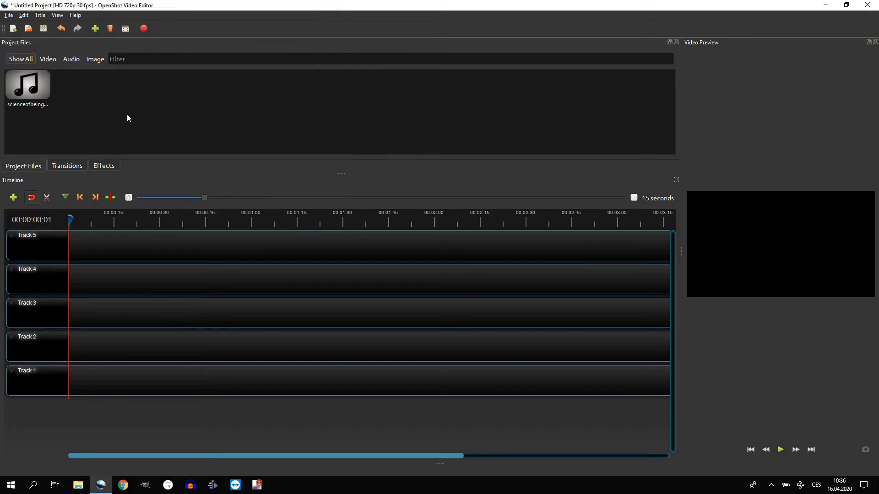
Place the narration audio at the start of Track 5 and split it at about 00:00:45
left_click_drag(19, 94, 114, 206)
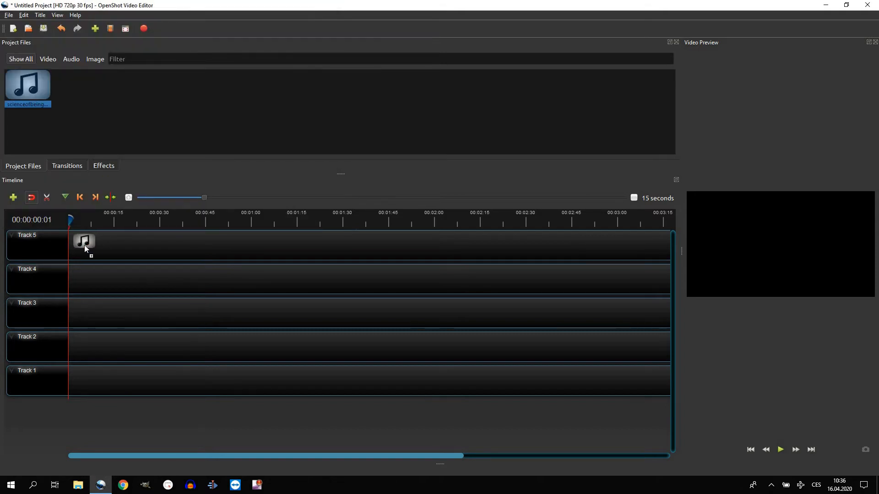
left_click_drag(84, 246, 57, 241)
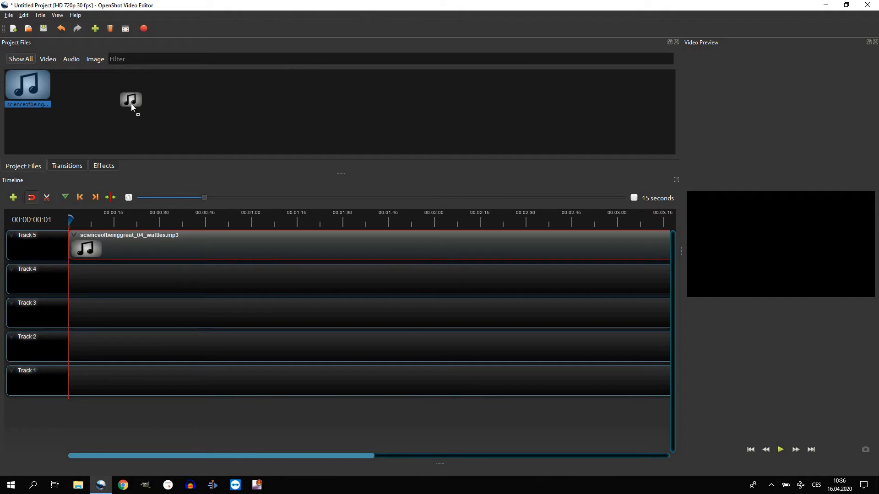
left_click_drag(96, 34, 95, 32)
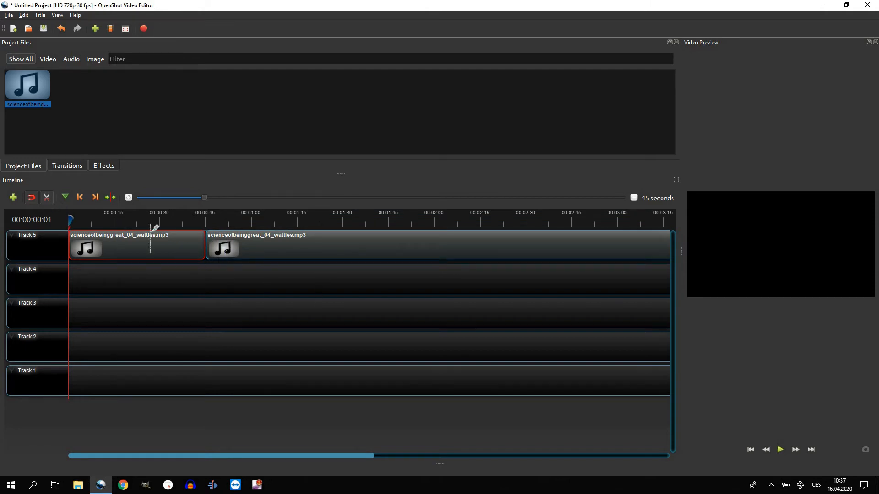
left_click(44, 198)
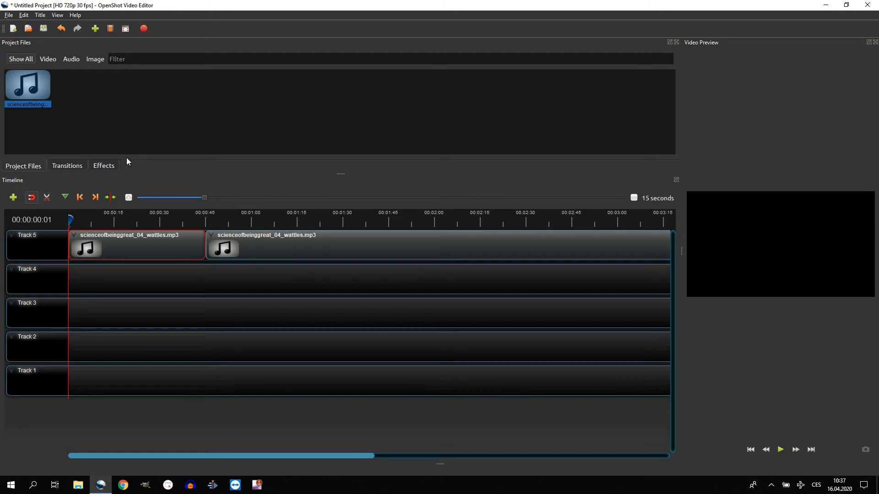
Zoom the timeline in and out, ending at the 30-second scale to view the whole narration
left_click(634, 198)
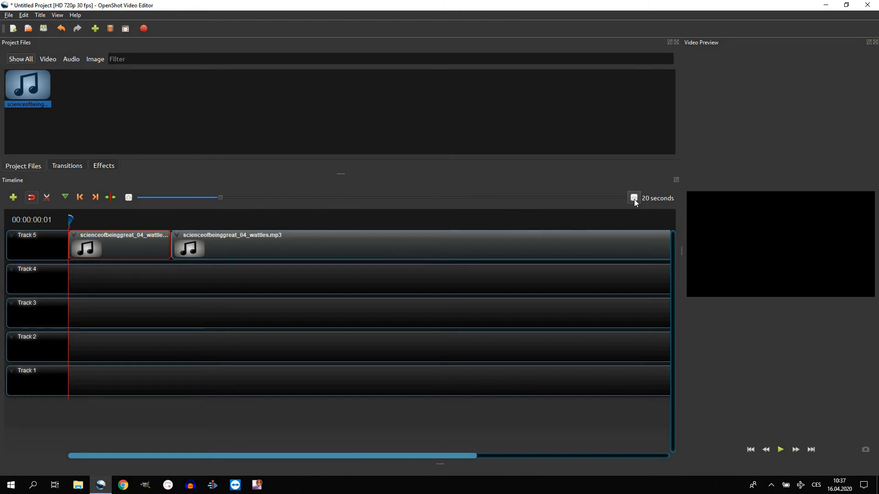
left_click(634, 198)
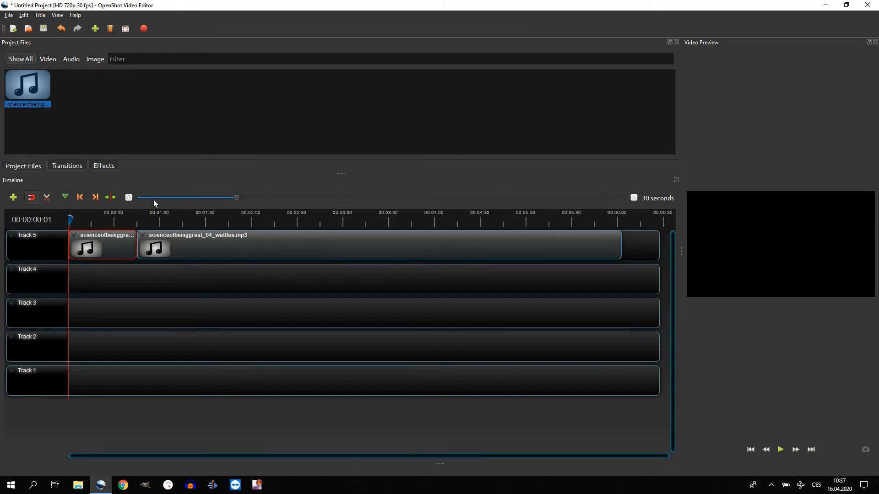
left_click(129, 197)
left_click(128, 198)
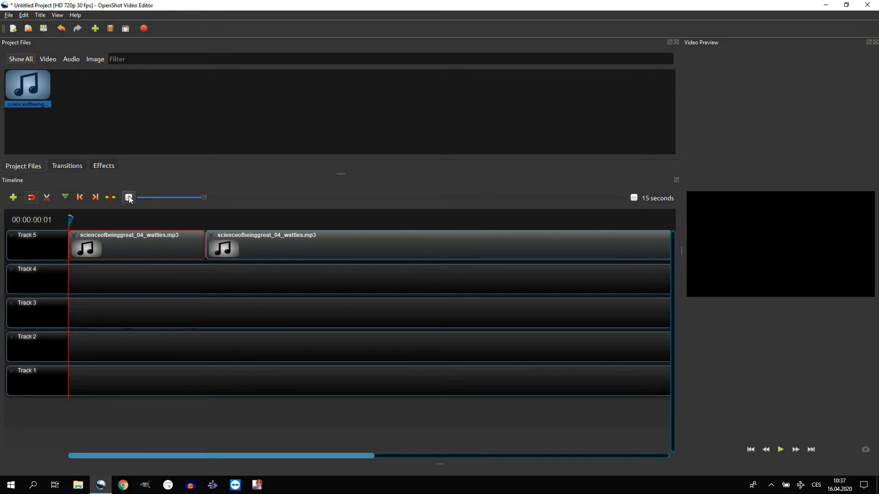
left_click(129, 198)
left_click(634, 199)
left_click(634, 198)
left_click(633, 199)
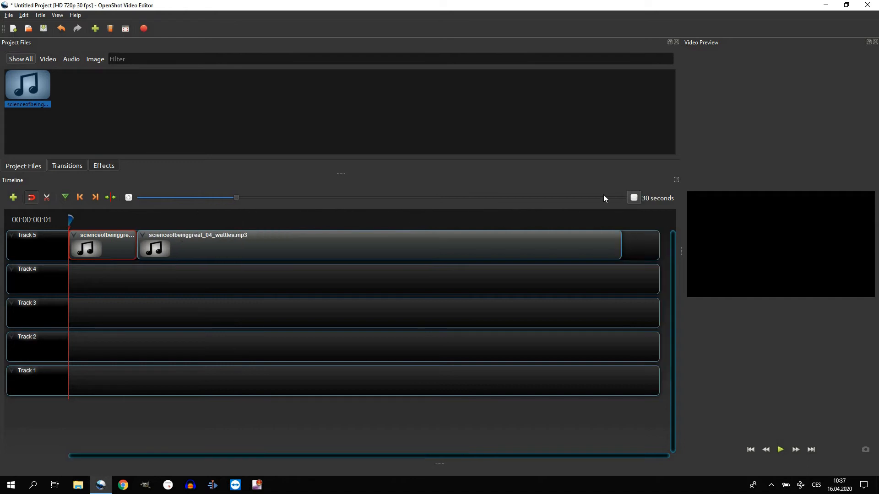
Import Images_of_Tomorrow.mp3 from the project's hudba folder
left_click(144, 95)
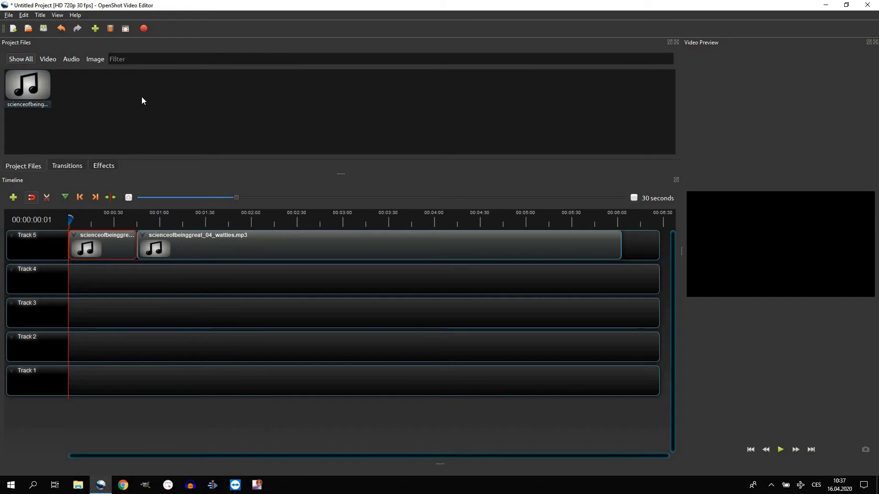
left_click(96, 29)
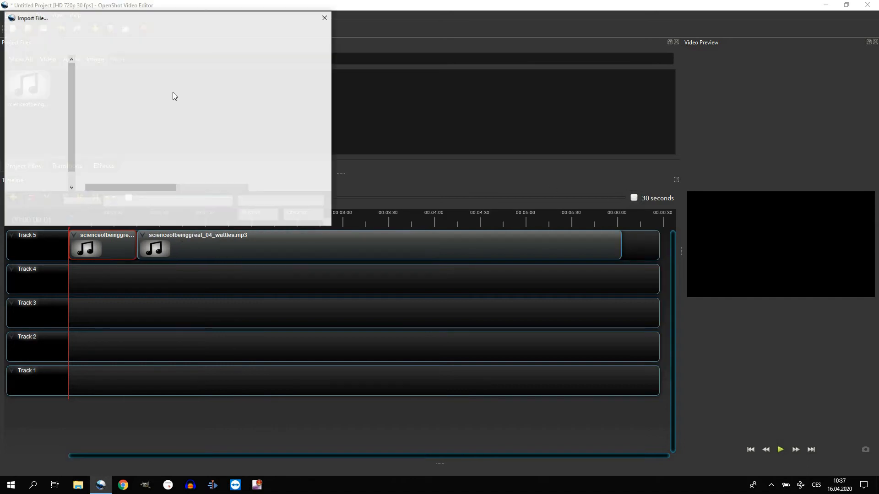
left_click(135, 31)
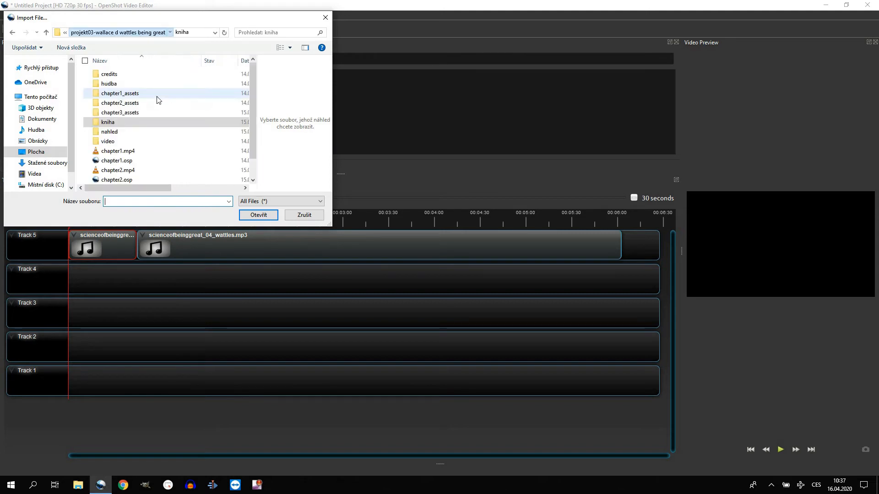
double_click(118, 85)
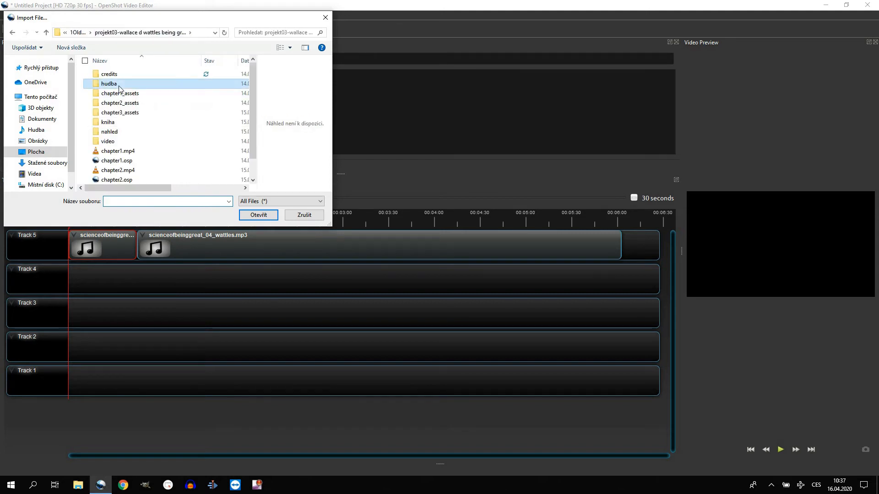
double_click(113, 76)
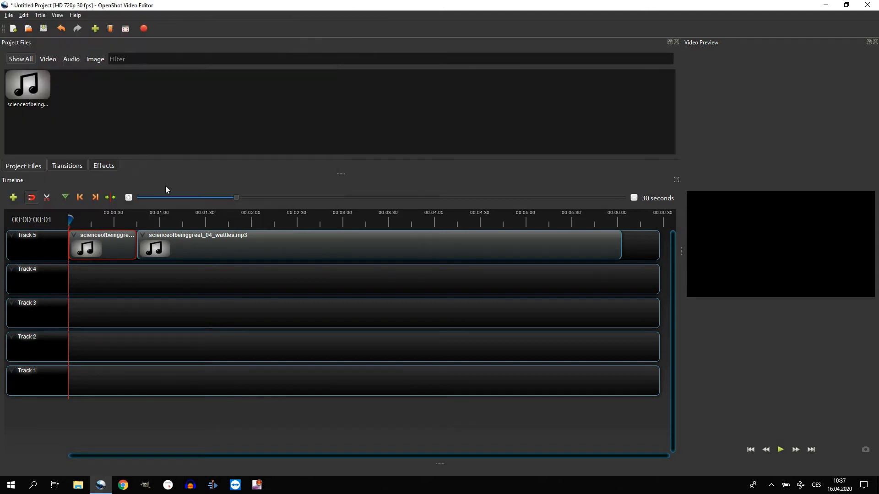
Place Images_of_Tomorrow.mp3 at the start of Track 4 and trim its end to just past the narration's end
left_click_drag(80, 95, 549, 293)
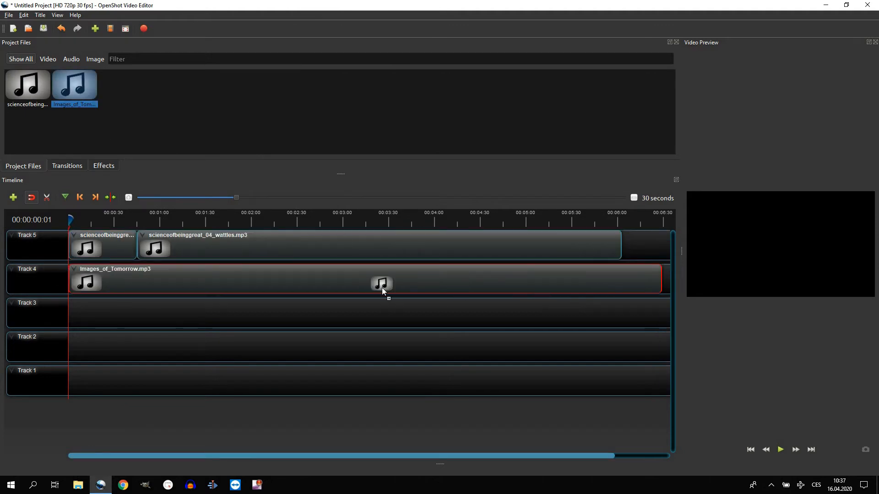
left_click_drag(382, 287, 375, 290)
left_click_drag(661, 282, 624, 277)
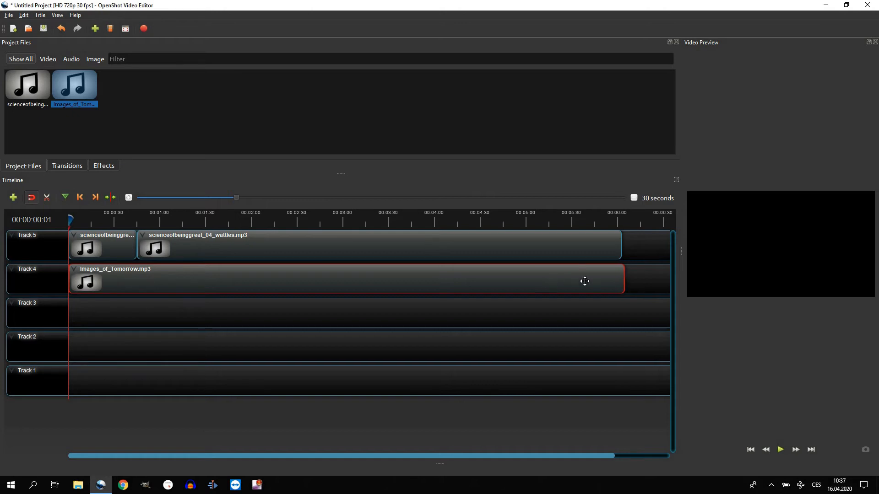
Set the volume of the entire Images_of_Tomorrow.mp3 clip on Track 4 to Level 20%
right_click(394, 283)
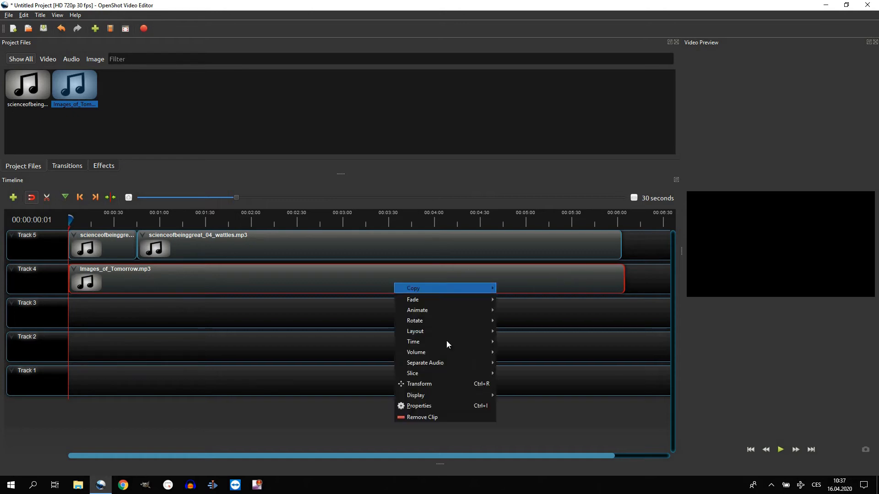
mouse_move(441, 352)
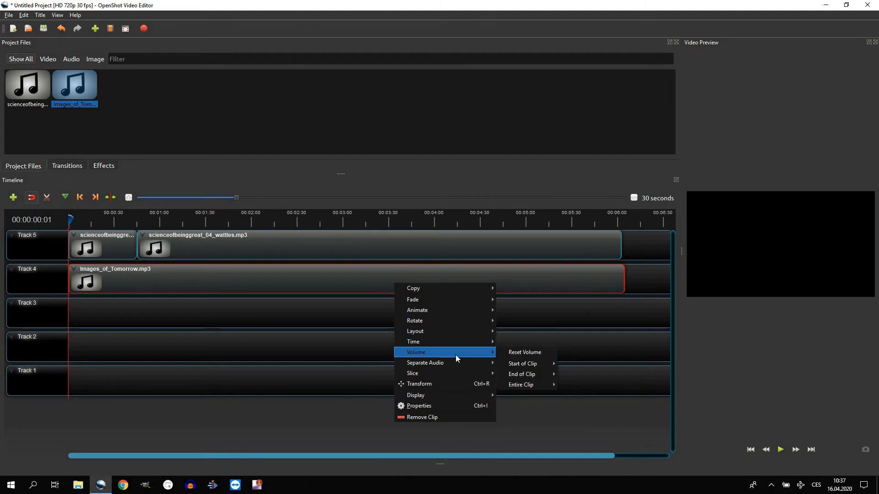
mouse_move(523, 387)
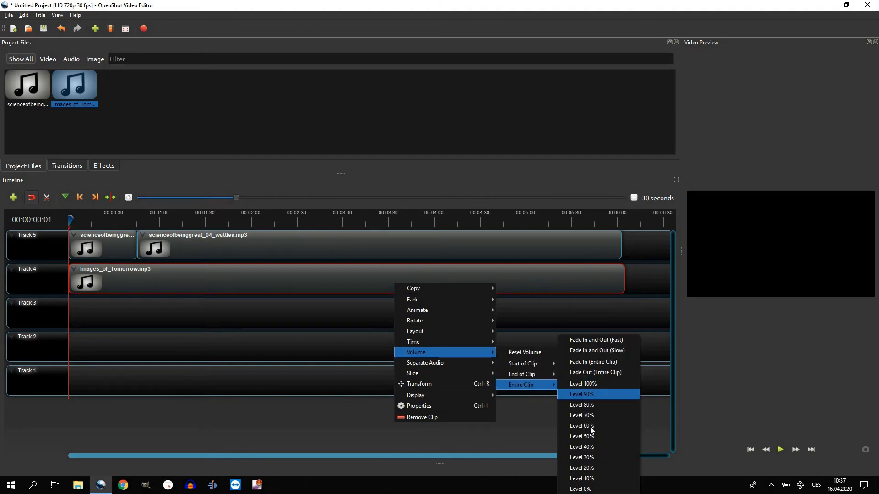
left_click(590, 470)
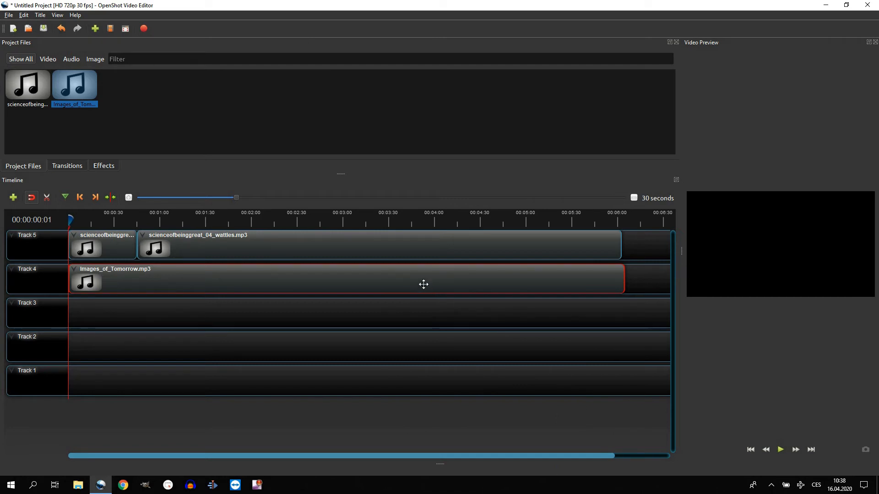
Import kacenavideo.png from the project's nahled folder and place it at the start of Track 3
left_click(94, 30)
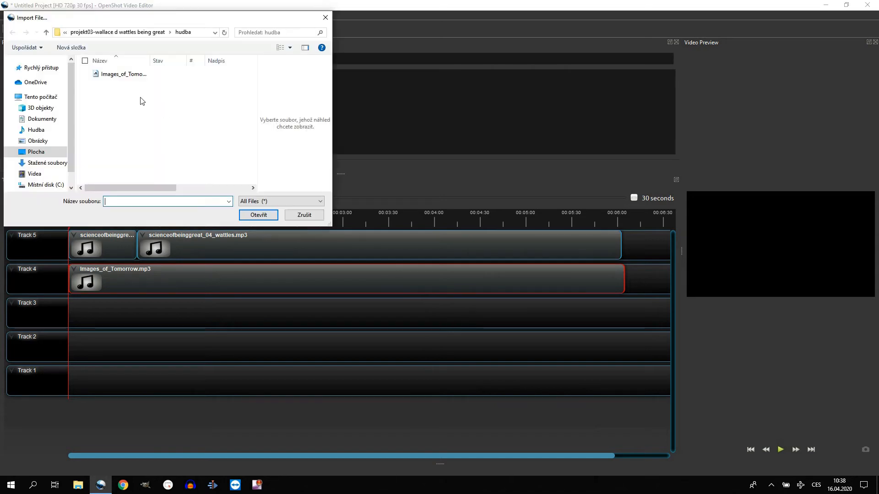
left_click(122, 32)
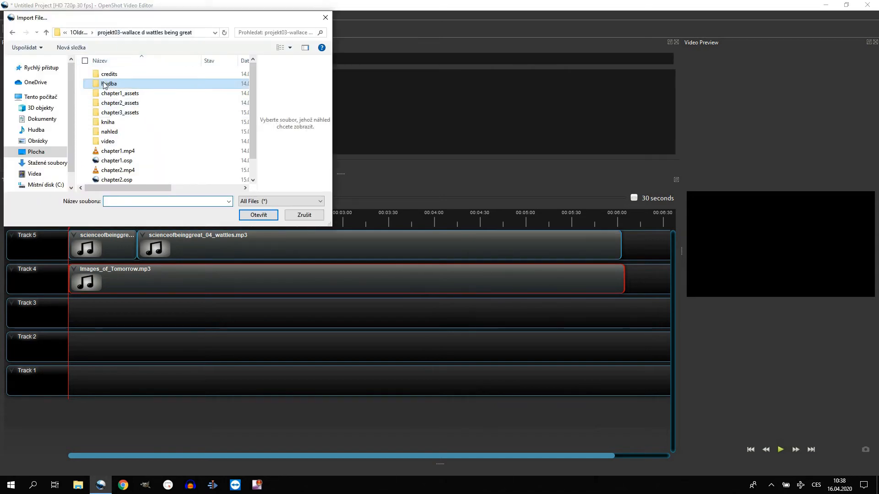
left_click(112, 133)
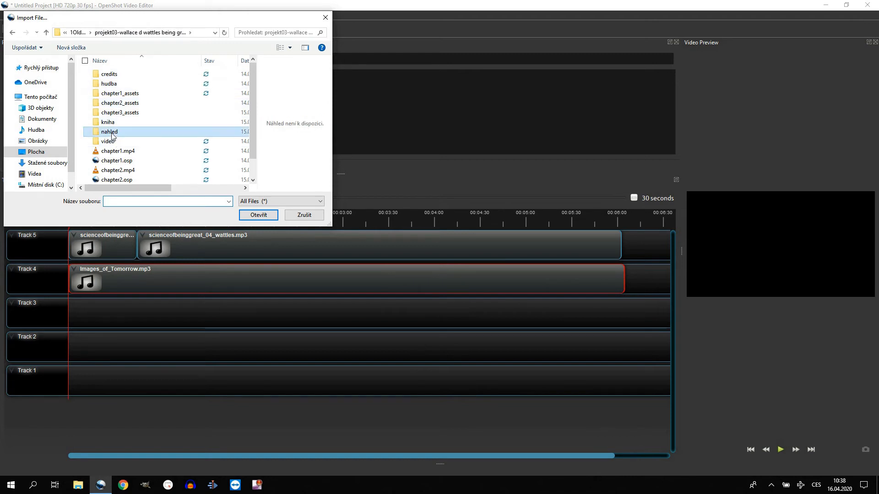
double_click(112, 133)
scroll(216, 137, "down", 1)
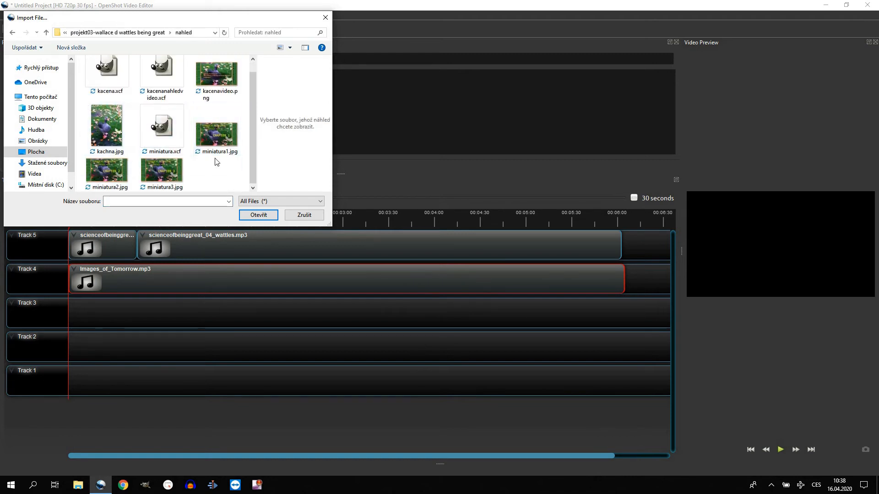
scroll(217, 169, "up", 1)
double_click(212, 90)
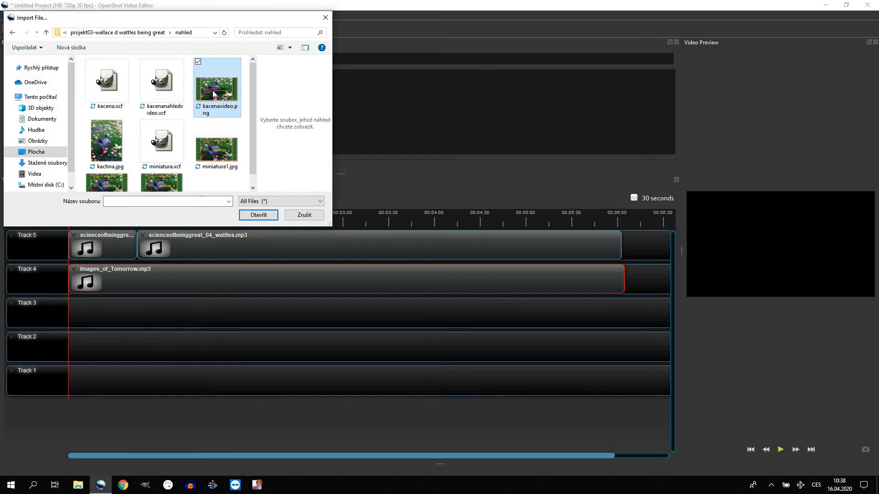
left_click_drag(121, 85, 53, 306)
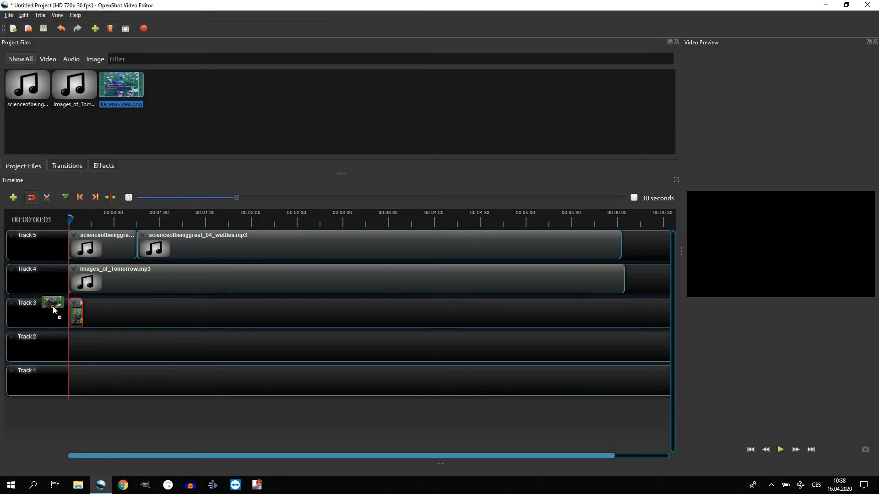
Import all four stock videos from the project's video folder
left_click(95, 29)
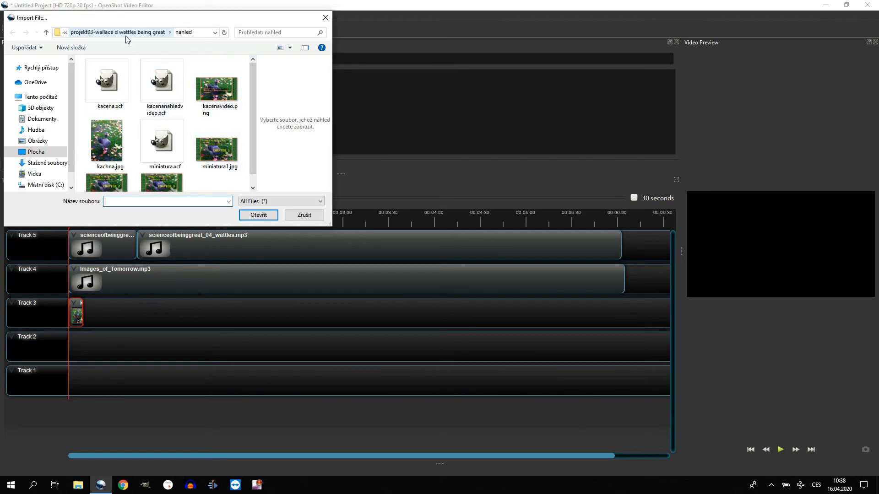
left_click(125, 33)
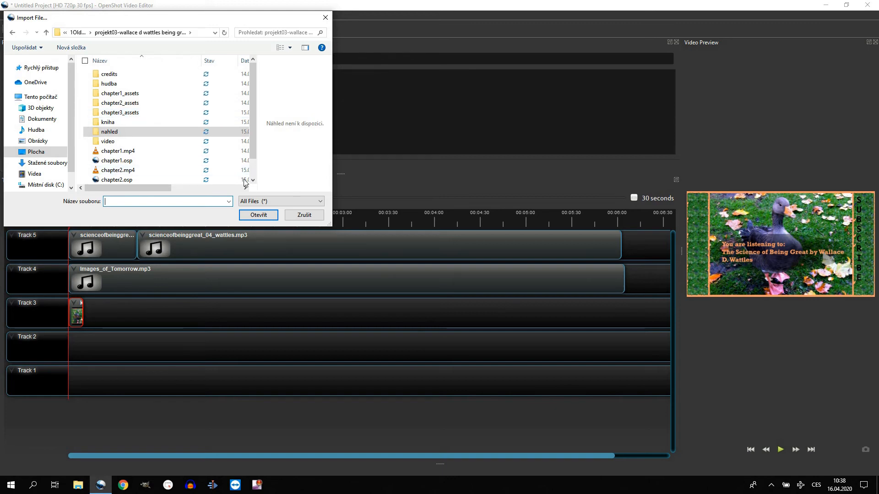
double_click(127, 141)
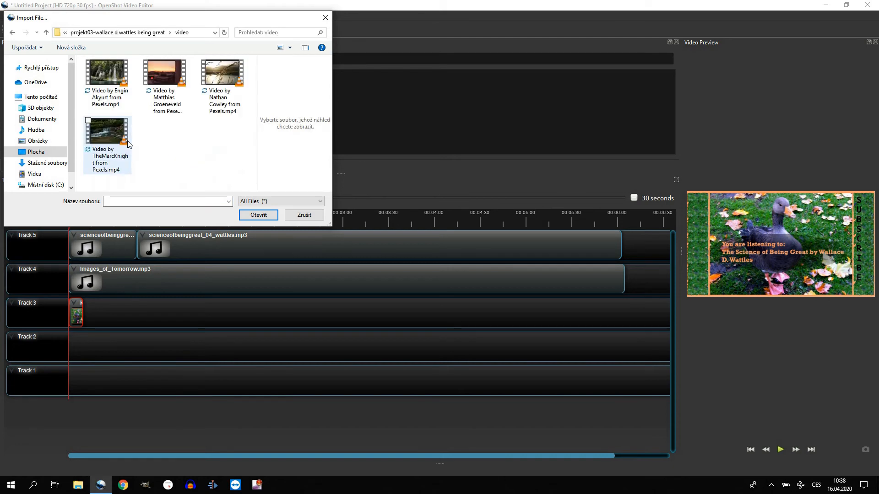
key("ctrl+a")
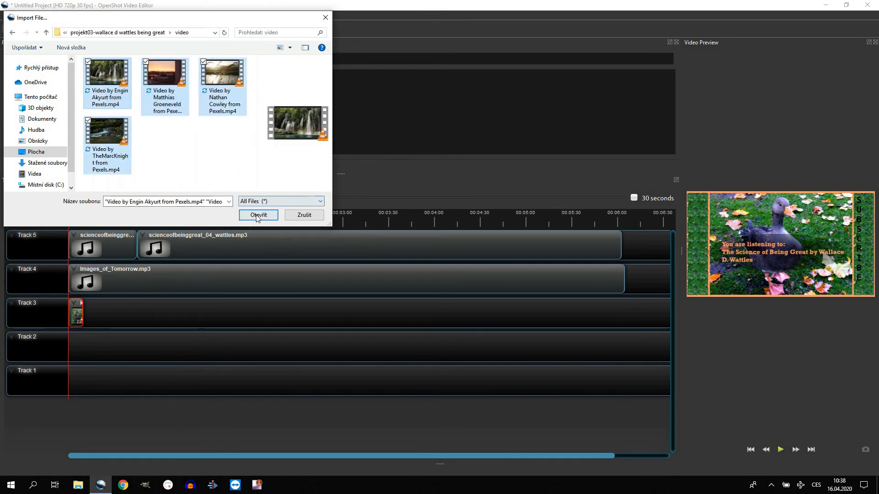
left_click(257, 215)
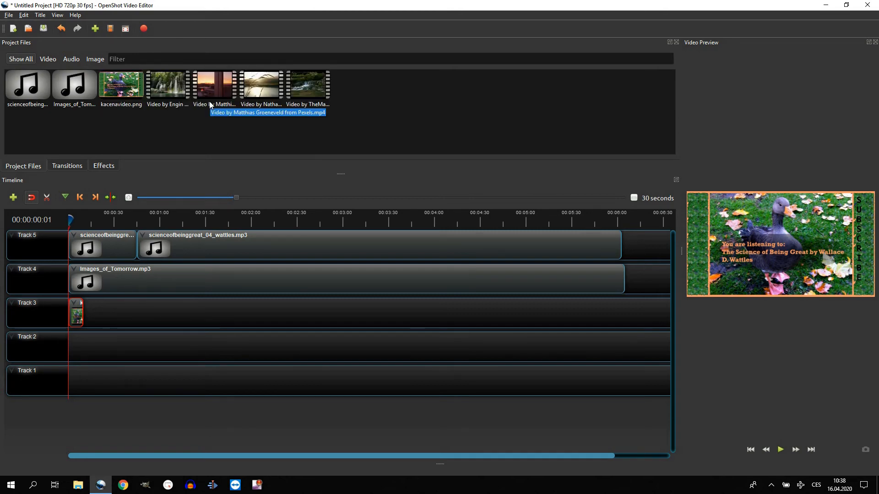
Place the lakeside grass clip right after the title image on Track 3 and set its entire clip volume to Level 0%
left_click_drag(261, 87, 85, 314)
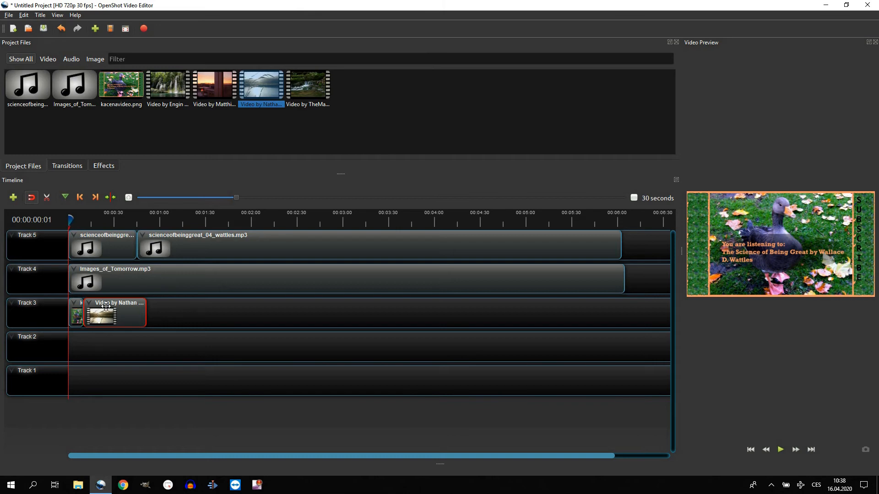
right_click(106, 306)
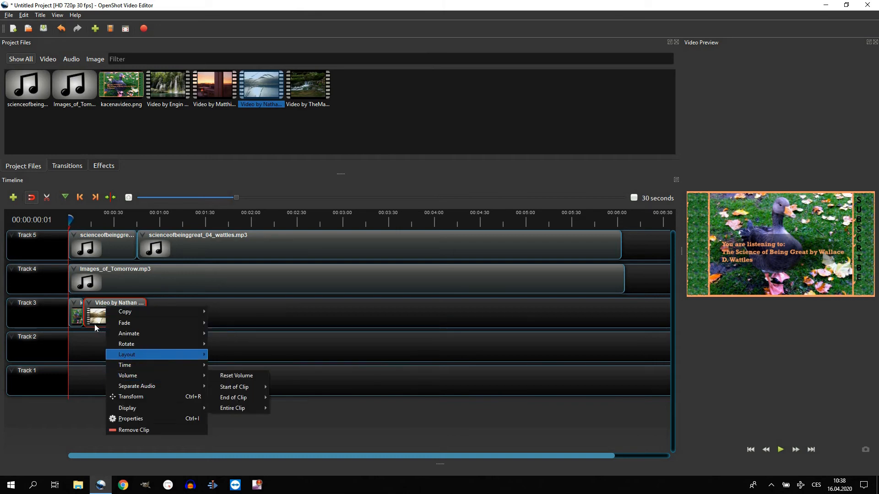
mouse_move(139, 374)
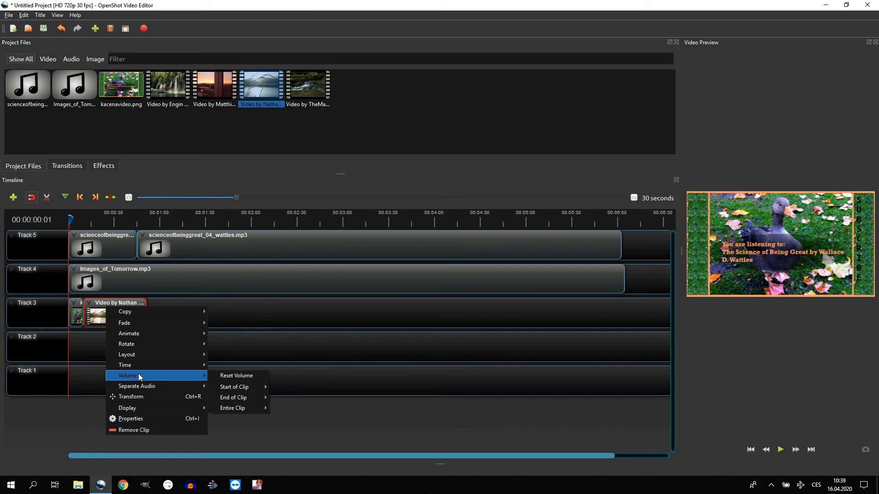
mouse_move(246, 407)
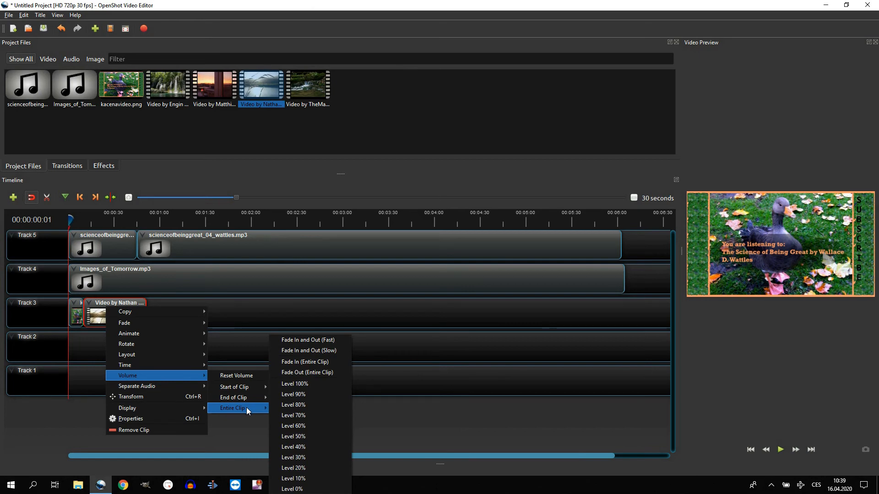
left_click(297, 489)
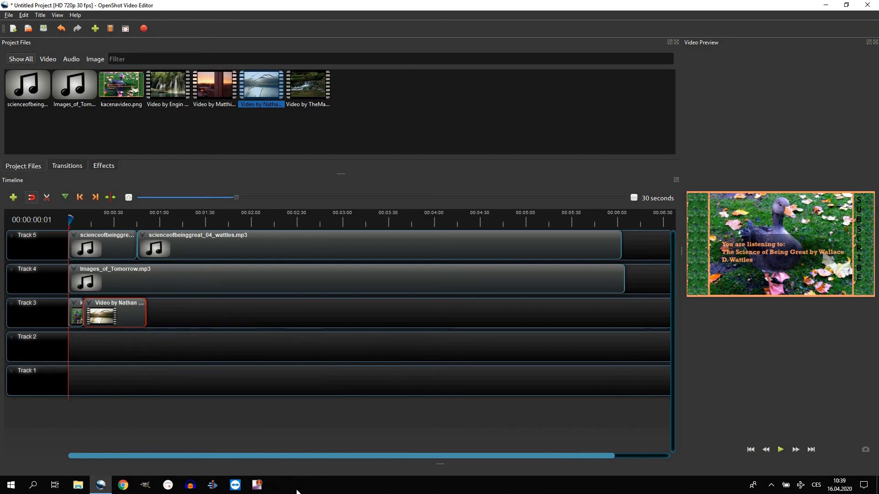
Append the forest stream, sunset and waterfall clips end to end after the lakeside clip on Track 3
left_click_drag(310, 91, 149, 315)
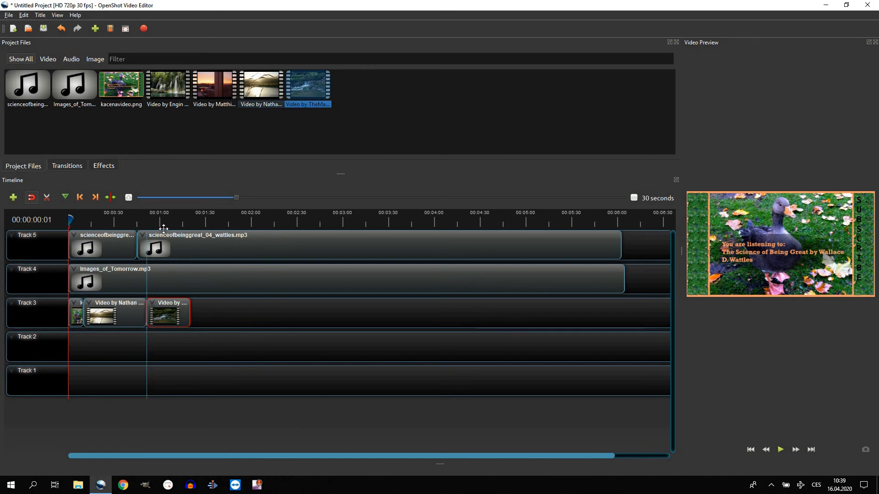
left_click_drag(213, 91, 192, 313)
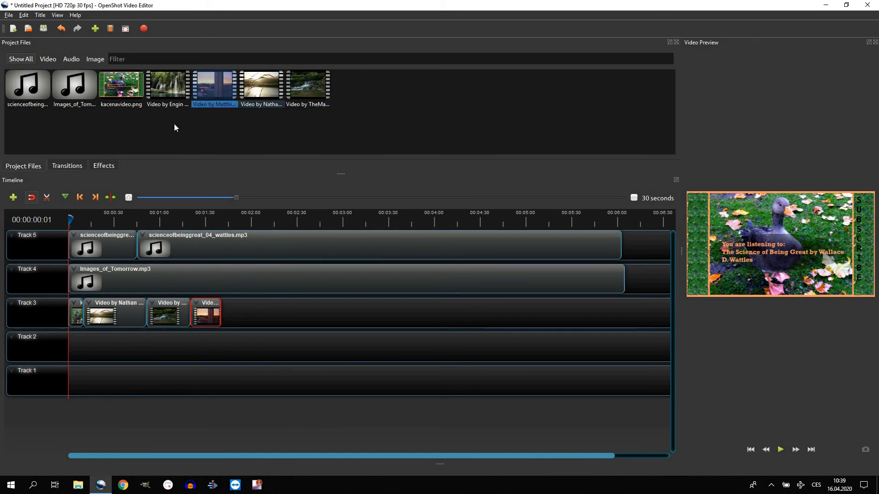
left_click_drag(157, 84, 222, 315)
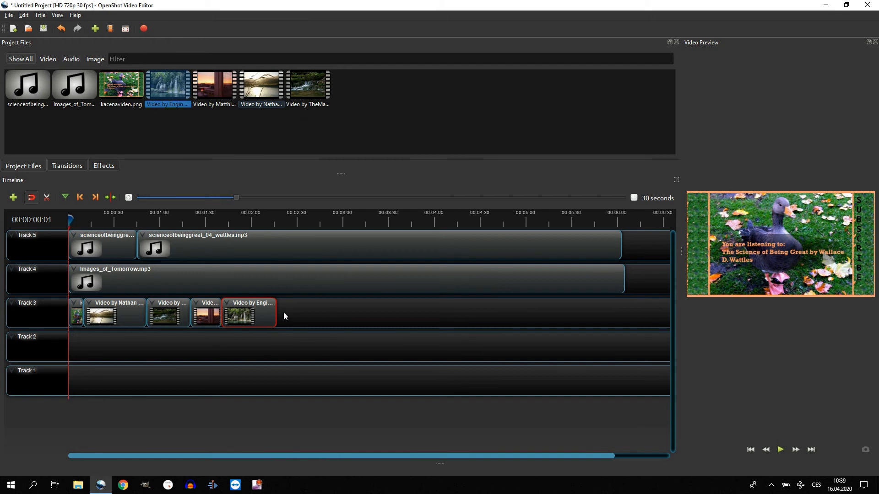
Duplicate the title image and four stock clips on Track 3 and align the copies with the end of the waterfall clip
left_click_drag(286, 313, 74, 310)
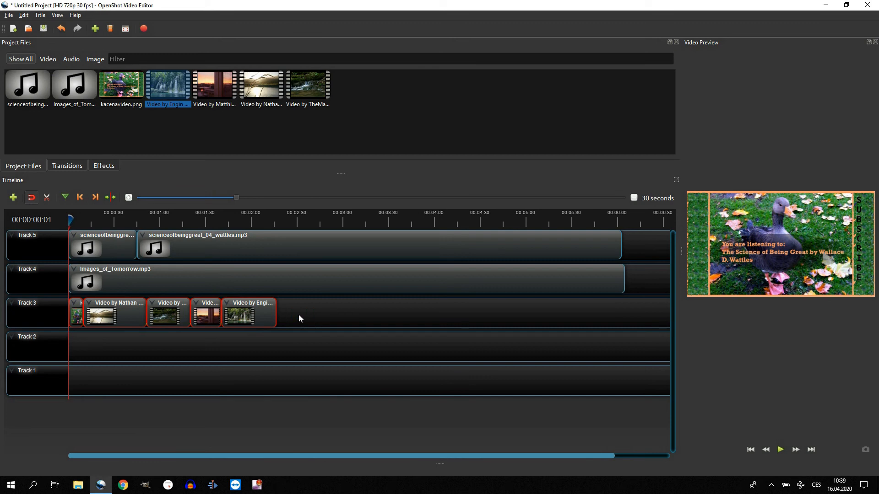
key("ctrl+v")
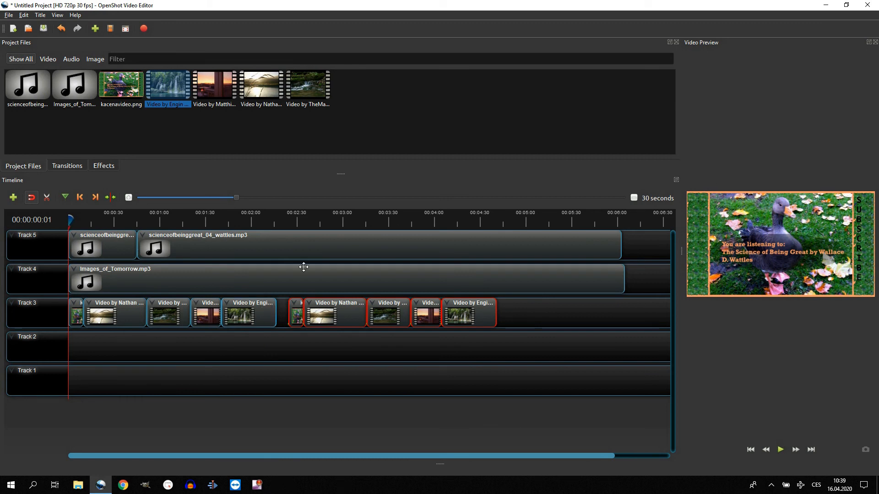
left_click_drag(322, 313, 314, 311)
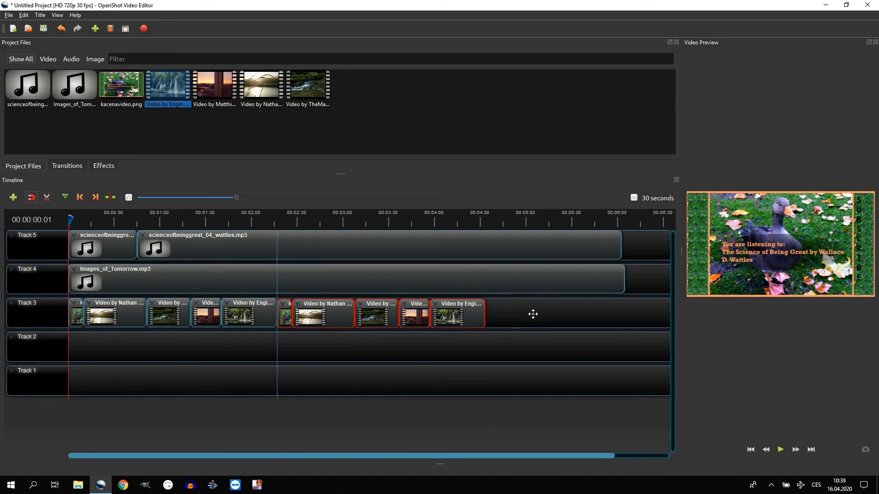
Paste a third set of the five clips on Track 3 and close the gap to the second set
left_click(518, 315)
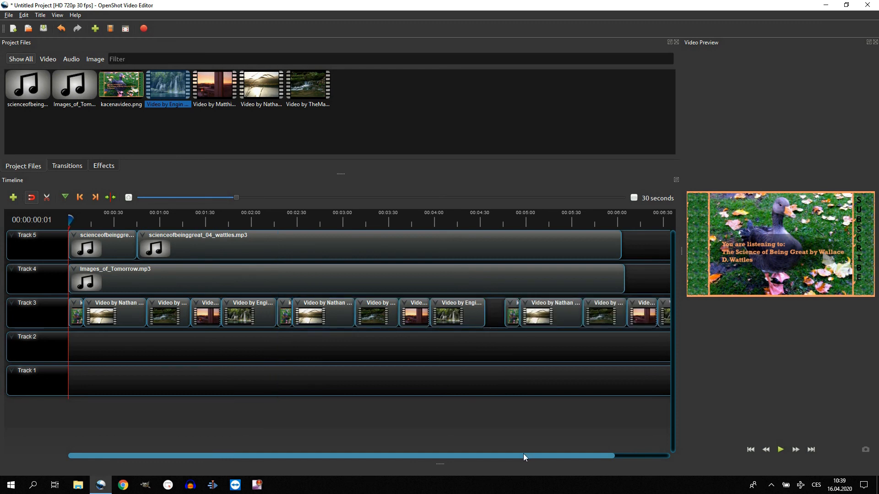
left_click_drag(523, 454, 652, 457)
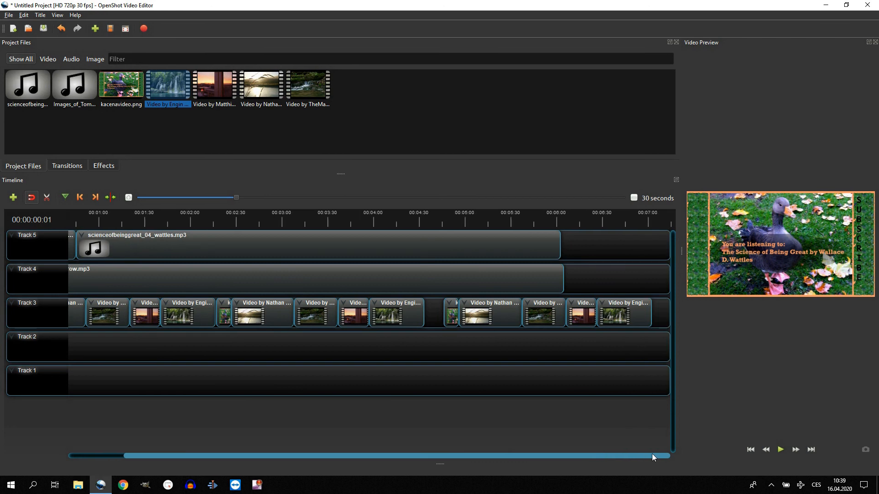
left_click_drag(624, 314, 465, 316)
left_click(649, 311)
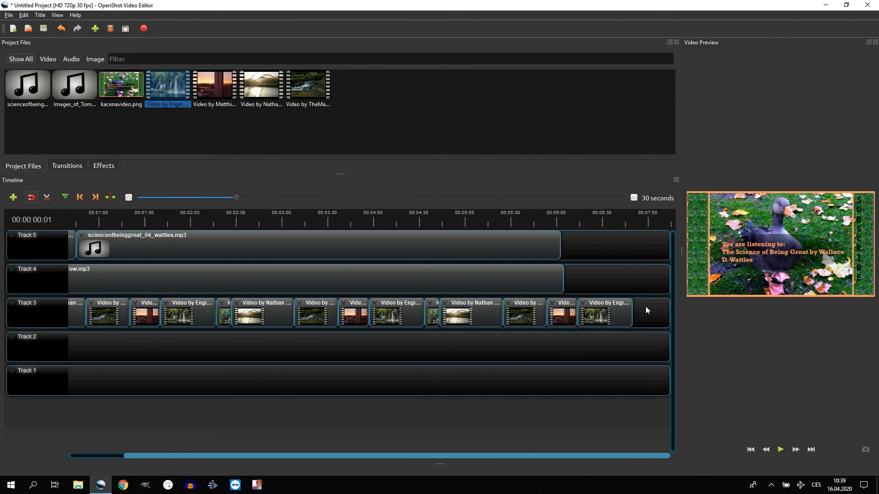
Replace the last sunset and waterfall clips on Track 3 with kacenavideo.png placed directly after the final stream clip
left_click(614, 308)
key("Delete")
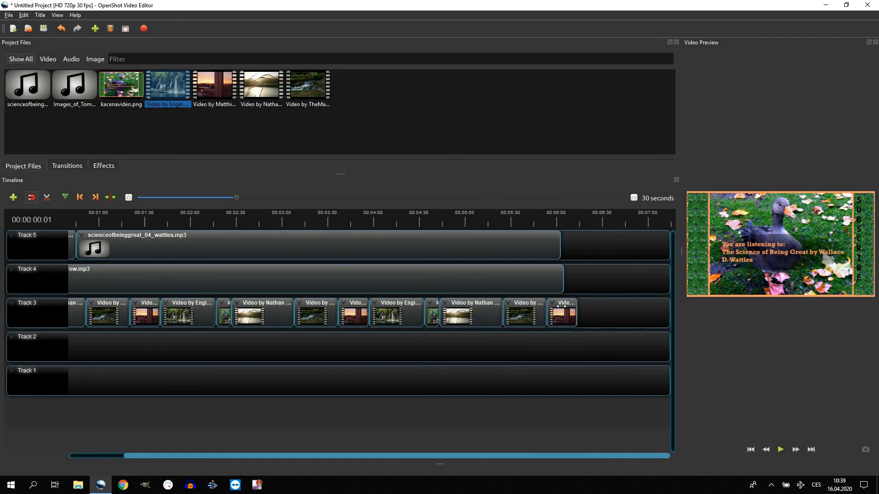
left_click(561, 307)
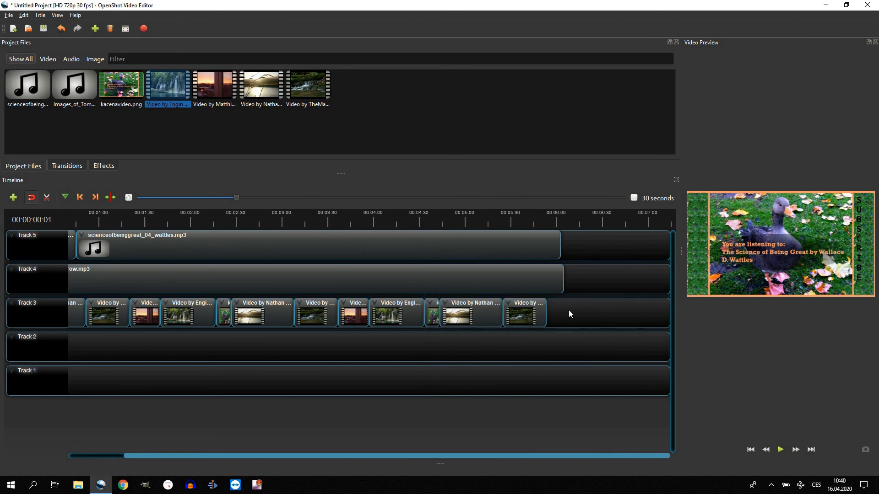
left_click_drag(121, 86, 567, 316)
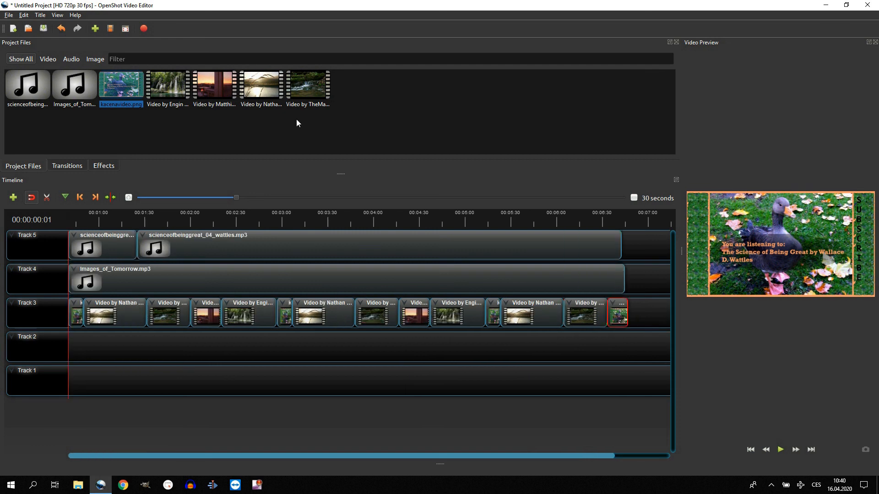
Choose the projekt03-wallace d wattles being great folder for saving the project and open the file name chapter3.osp for editing
left_click(45, 28)
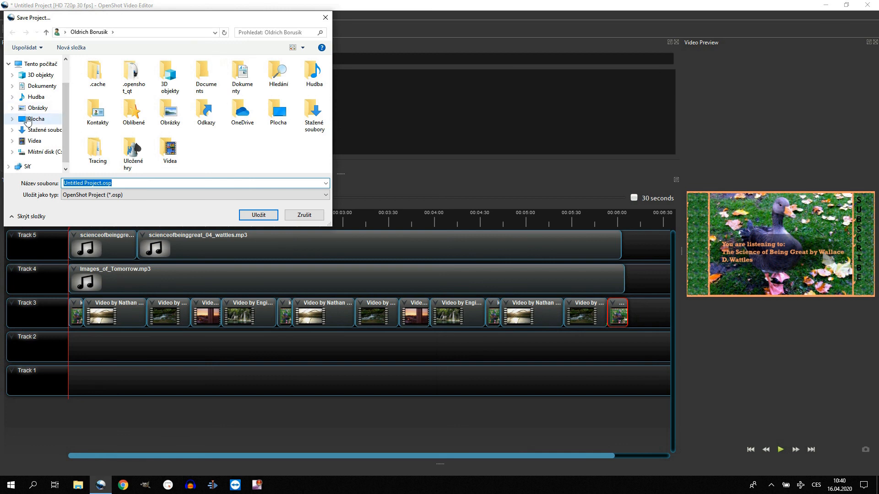
left_click(36, 120)
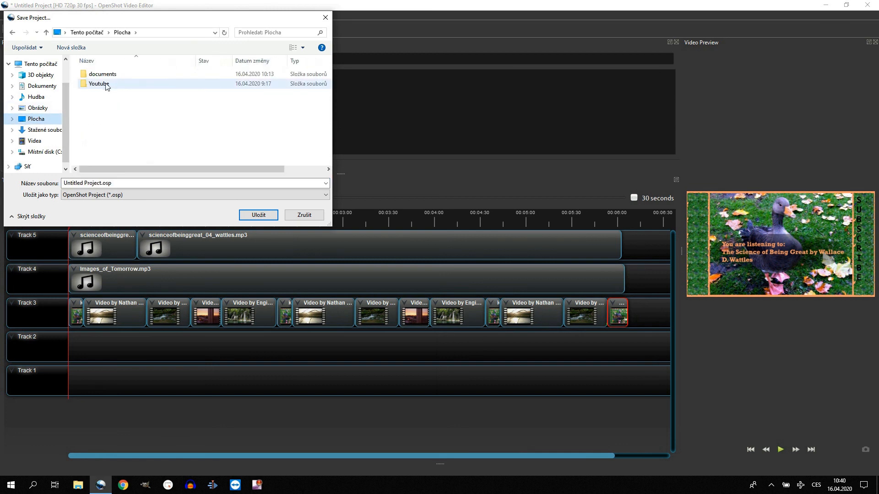
double_click(105, 84)
double_click(105, 75)
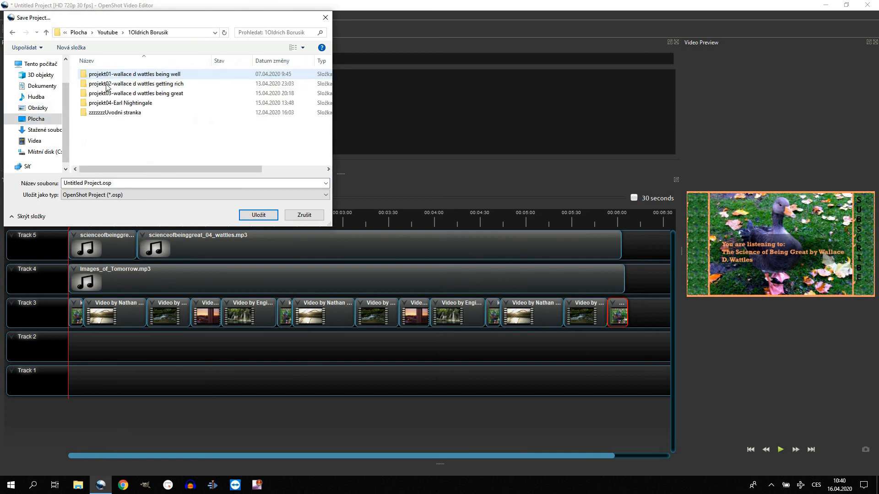
double_click(109, 95)
scroll(117, 127, "down", 1)
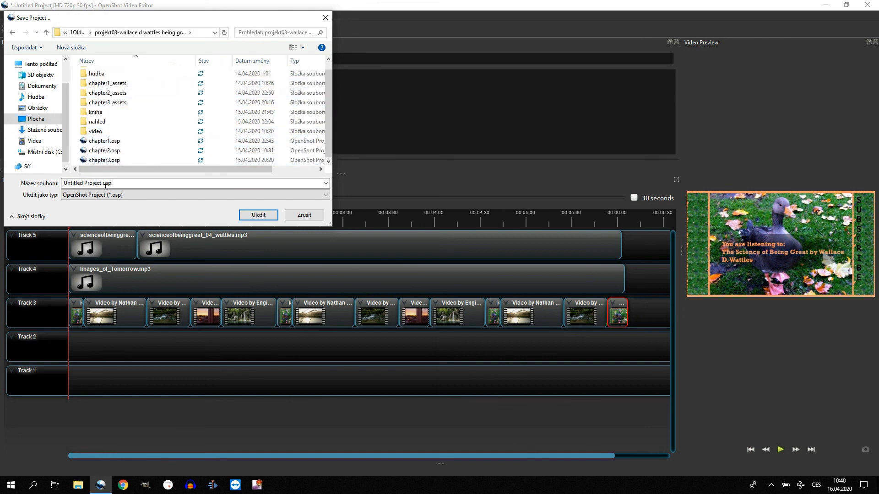
left_click(101, 161)
left_click(84, 183)
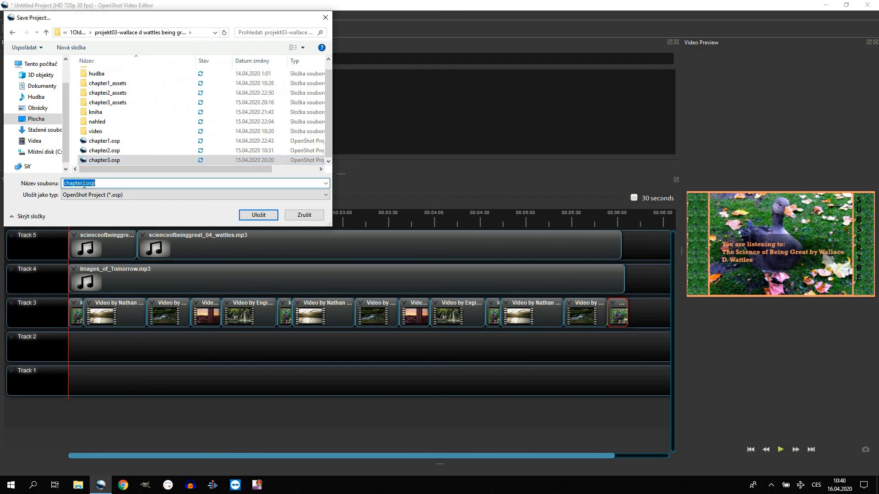
left_click(84, 184)
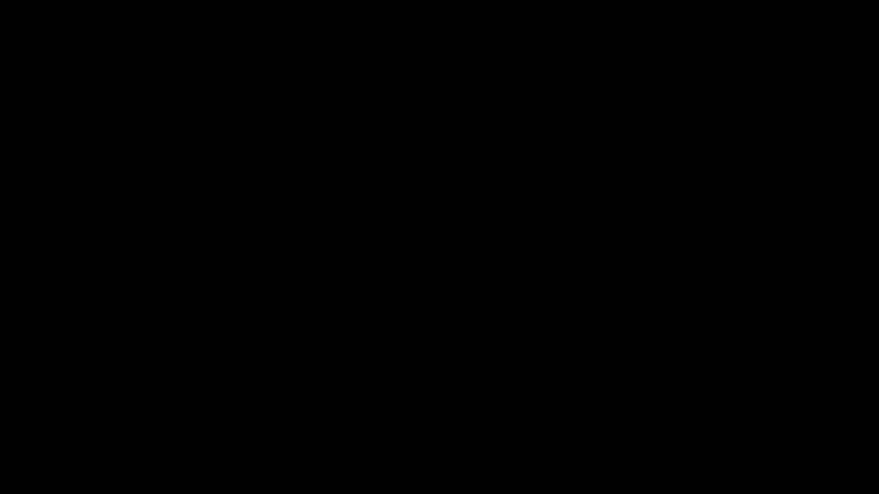